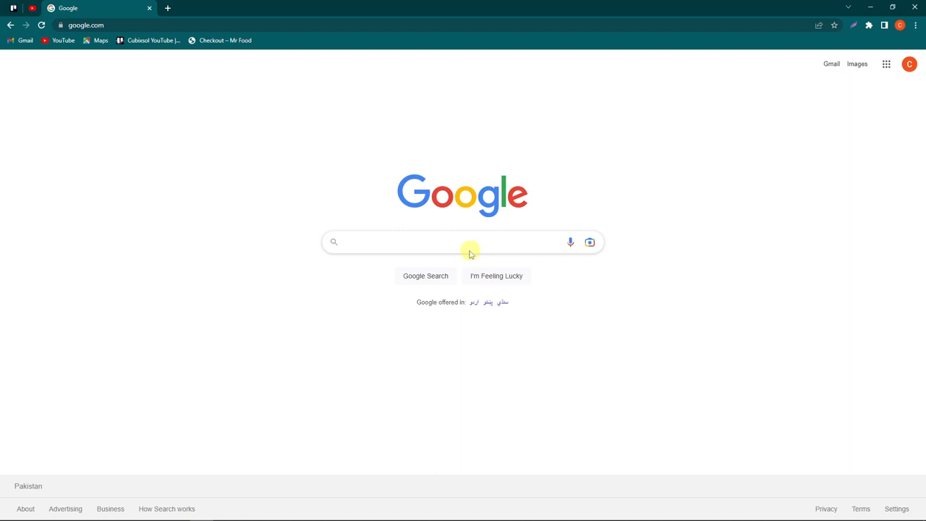
Step: Search Google for 'wordpress org' and open the official WordPress.org result
type("wordpress org")
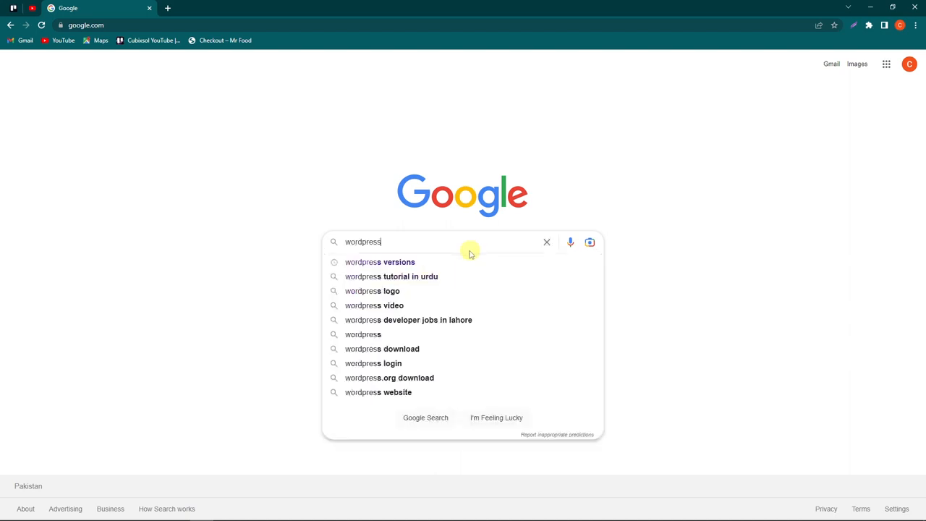
key("Return")
scroll(110, 210, "down", 3)
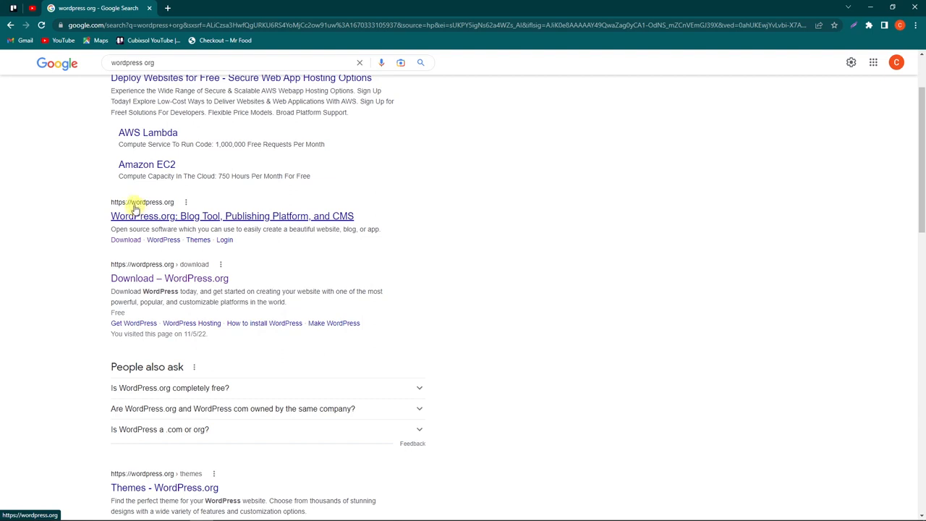
left_click(135, 208)
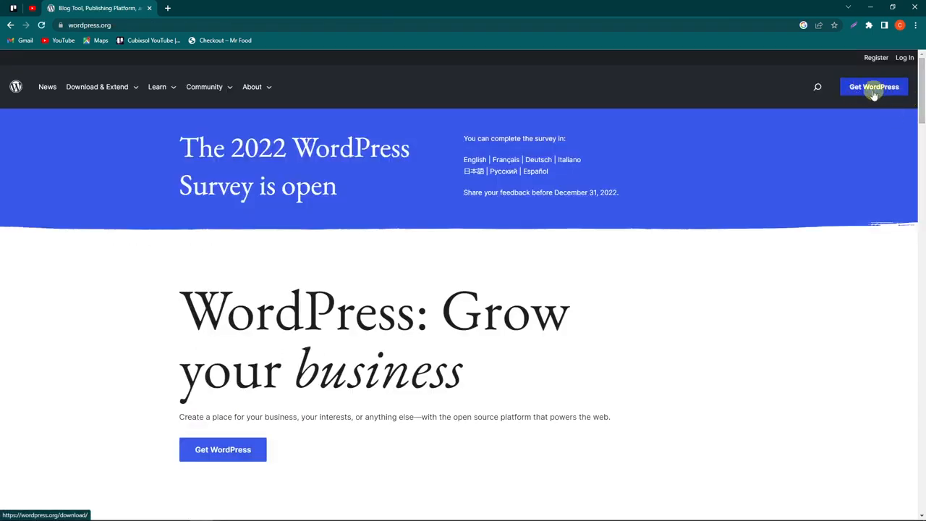
Step: Save wordpress-6.1.1.zip from Get WordPress to the Desktop and show it in its folder
left_click(876, 91)
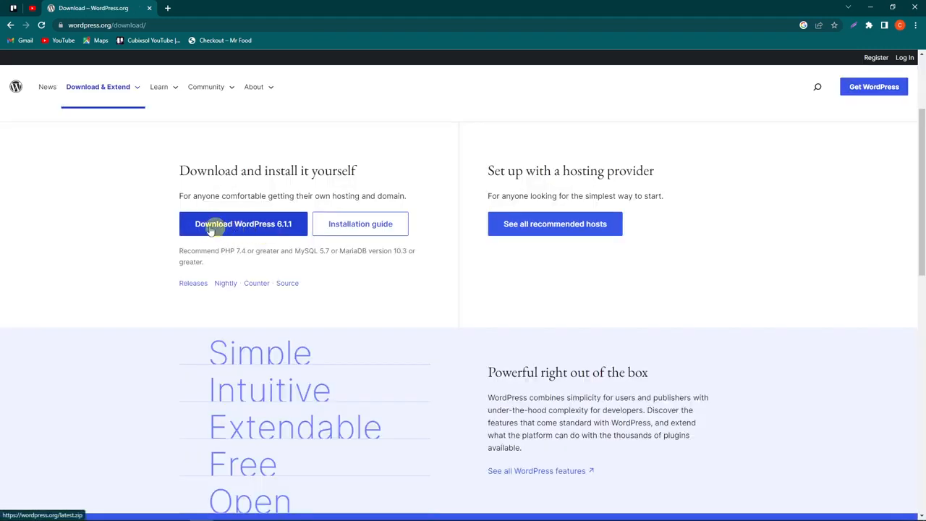
left_click(228, 223)
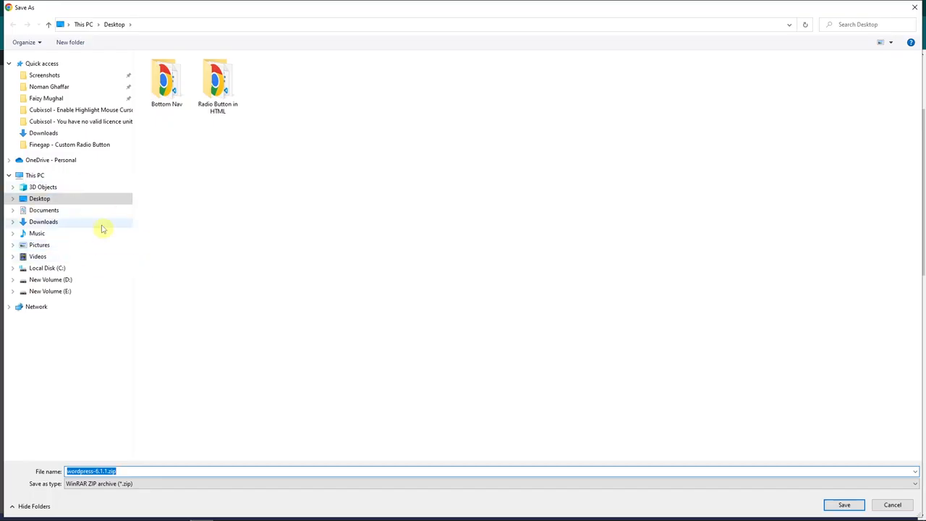
left_click(36, 200)
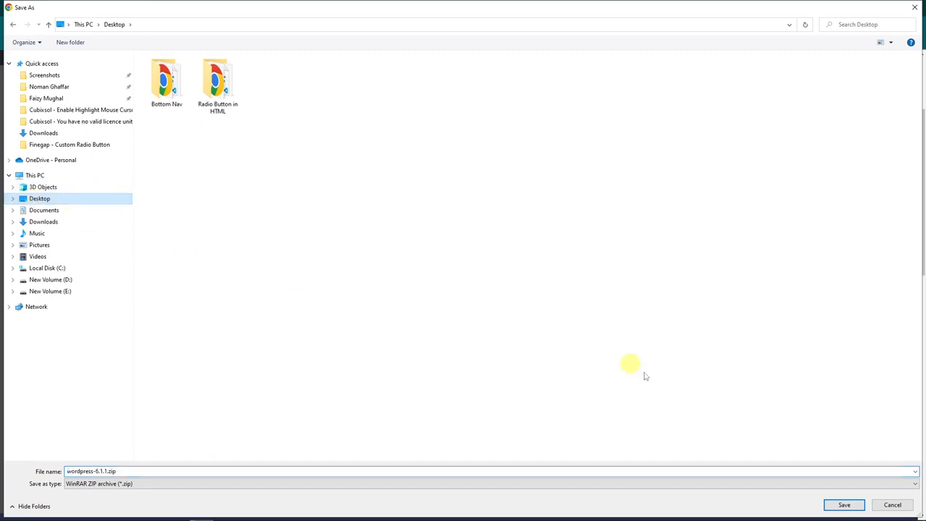
left_click(845, 504)
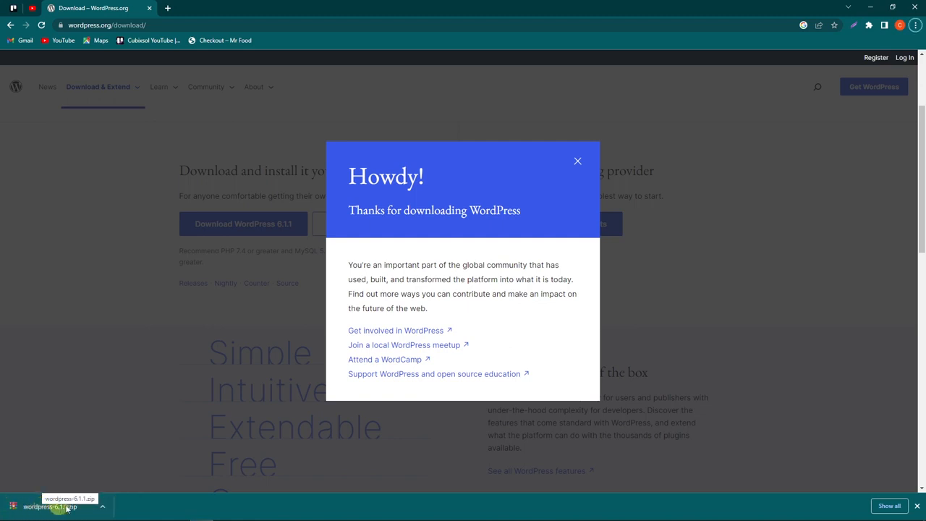
left_click(103, 507)
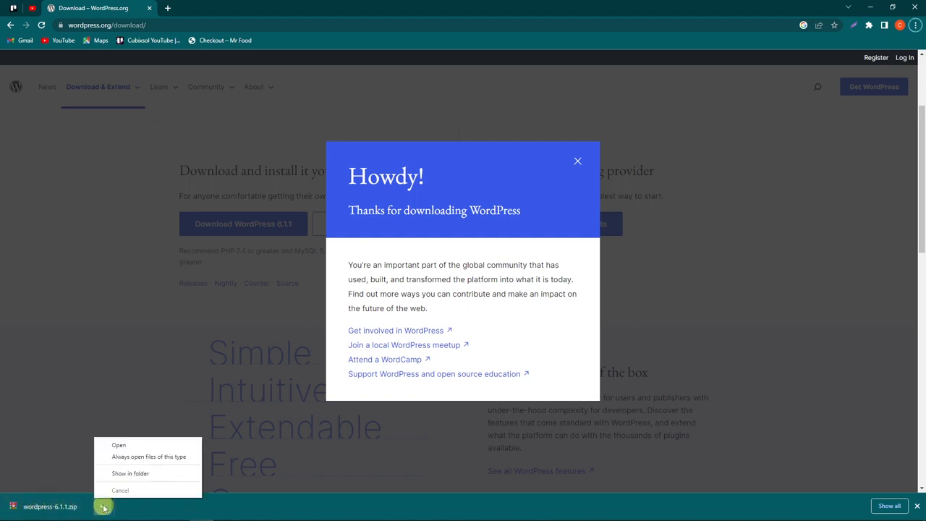
left_click(120, 474)
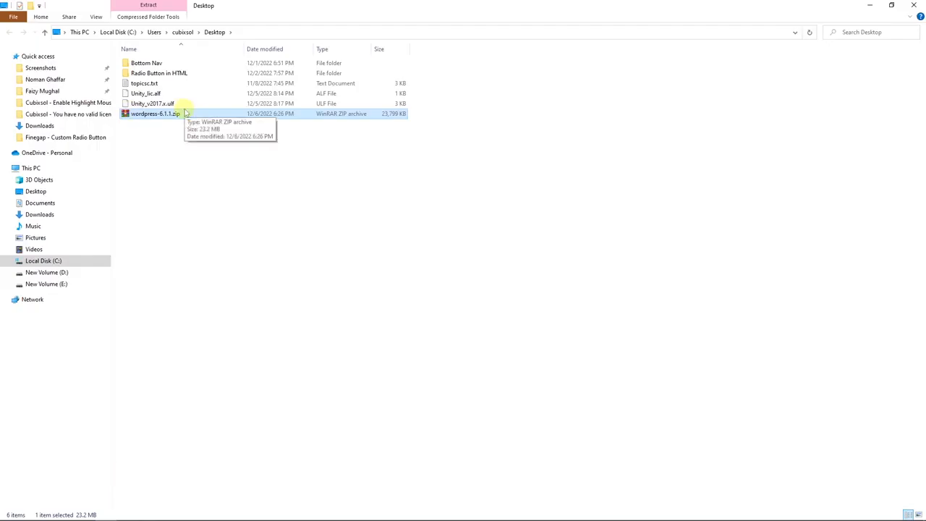
Step: Extract the WordPress zip and paste the folder into C:\xampp\htdocs, renamed cubixsol
right_click(128, 113)
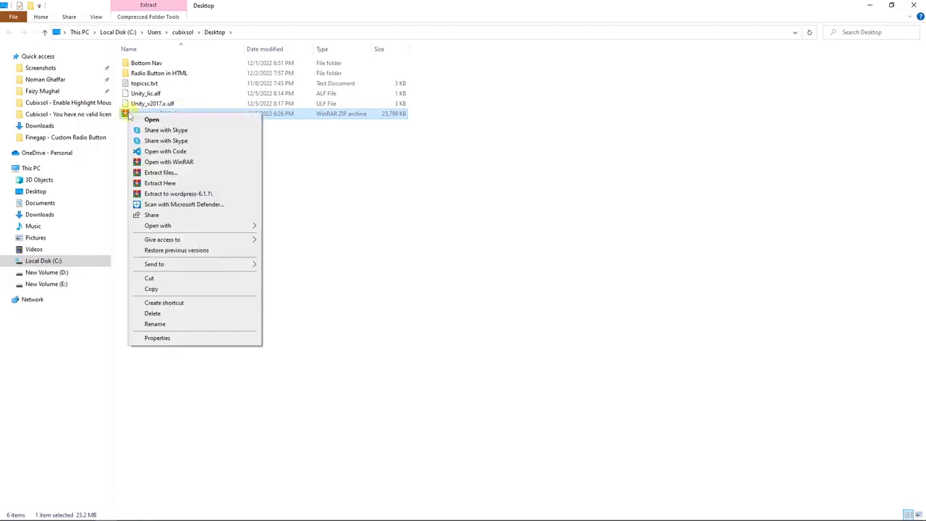
left_click(155, 184)
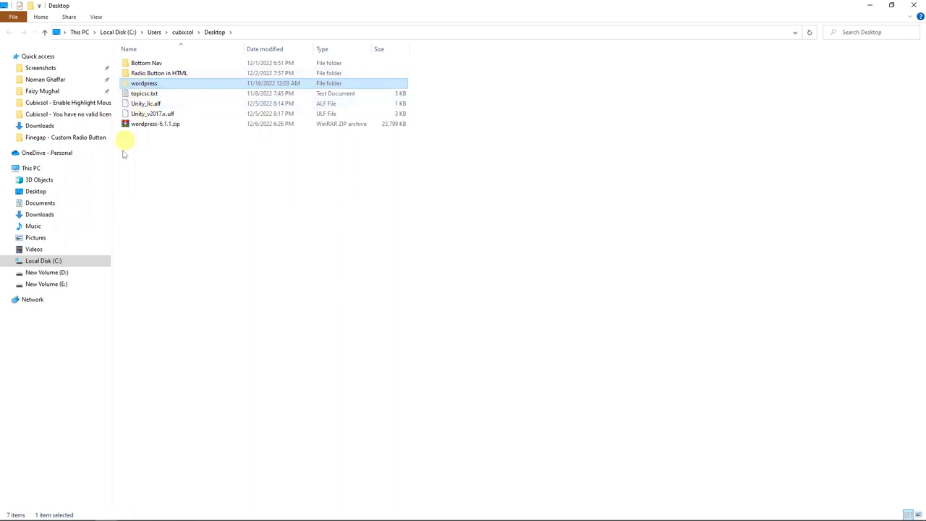
left_click(52, 260)
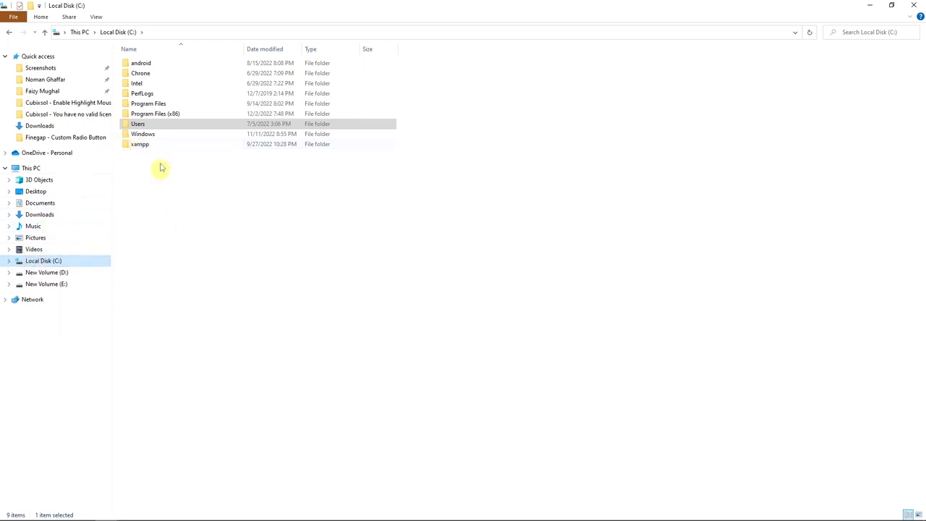
left_click(137, 145)
double_click(136, 144)
left_click(141, 114)
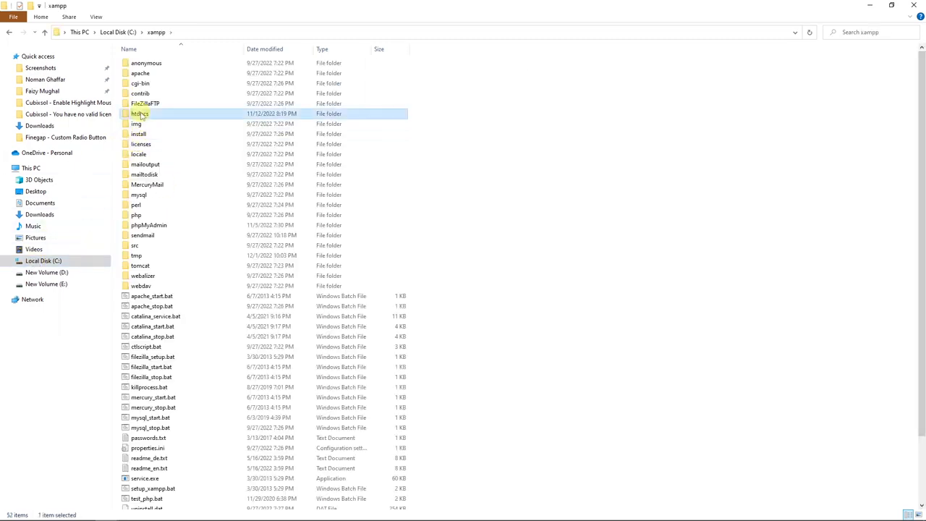
double_click(142, 116)
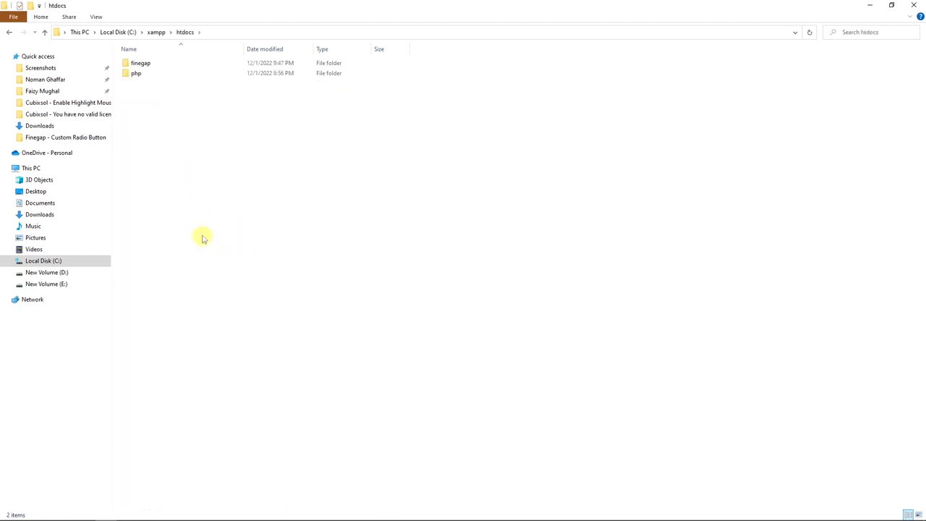
key("ctrl+v")
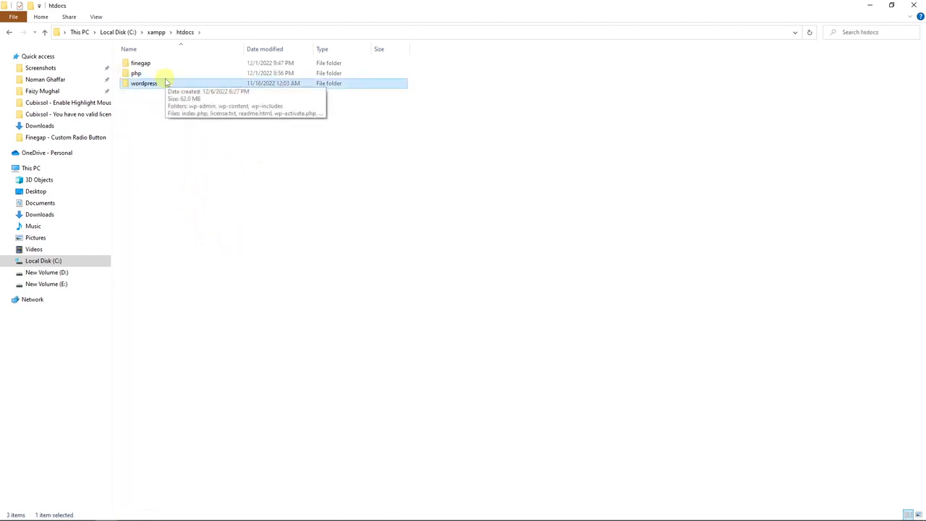
key("F2")
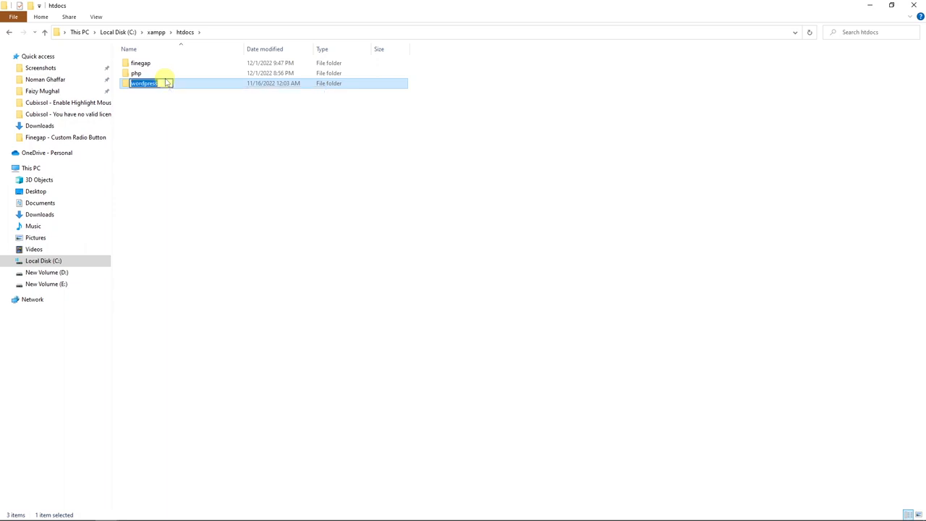
type("cubixsol")
key("Return")
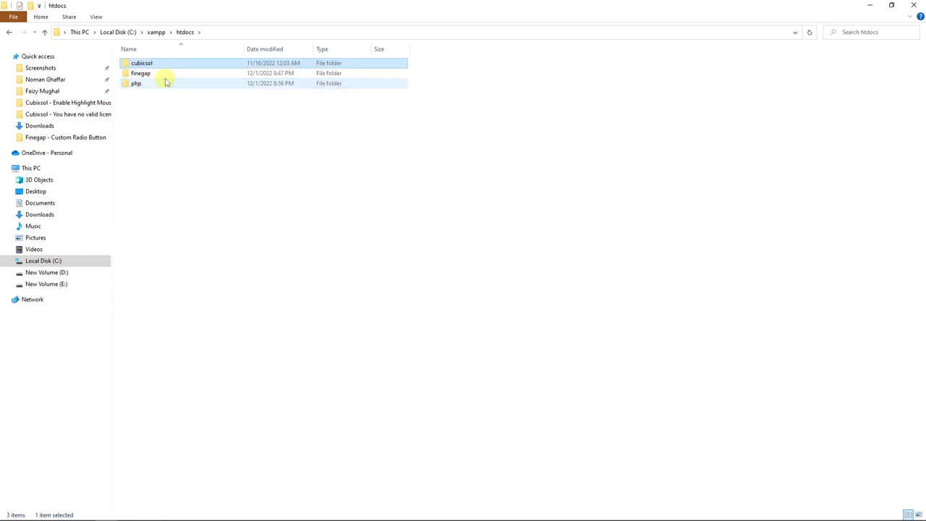
Step: Launch the XAMPP Control Panel and start the Apache and MySQL servers
key("super")
type("xampp")
key("Return")
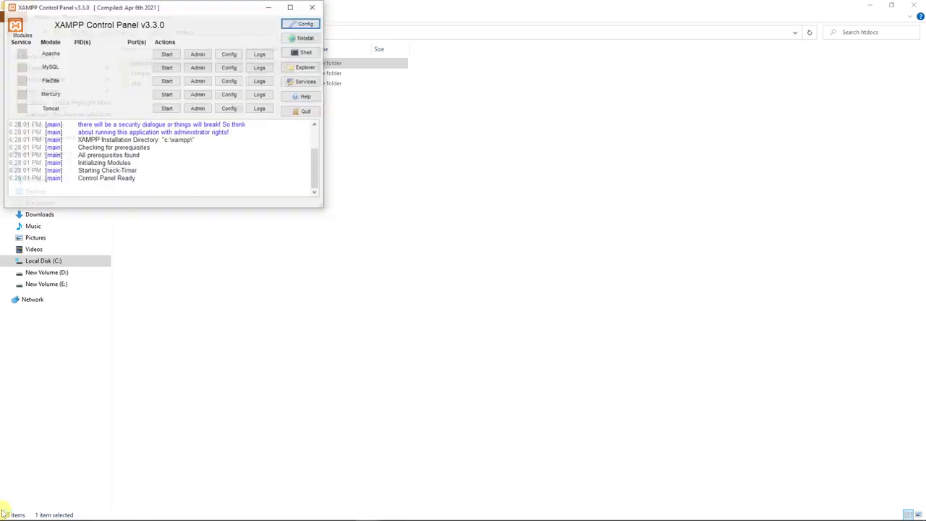
left_click(167, 55)
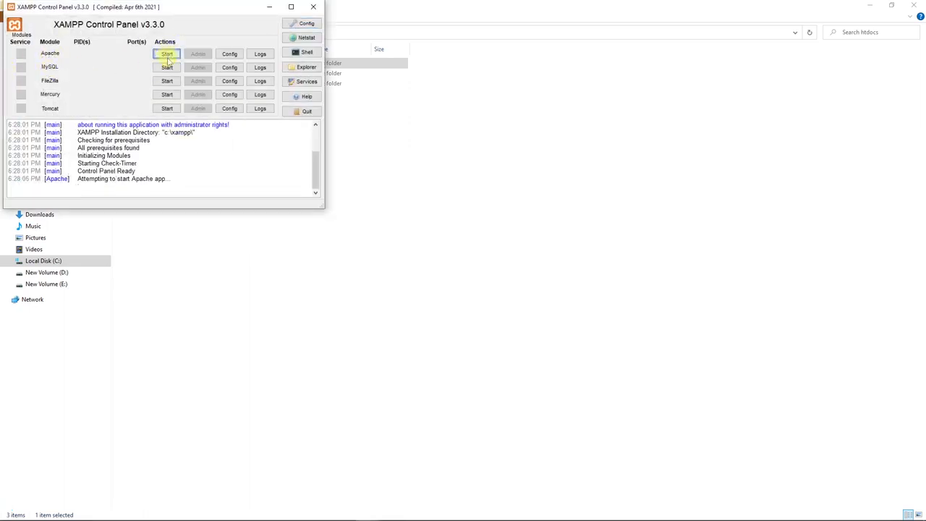
left_click(167, 68)
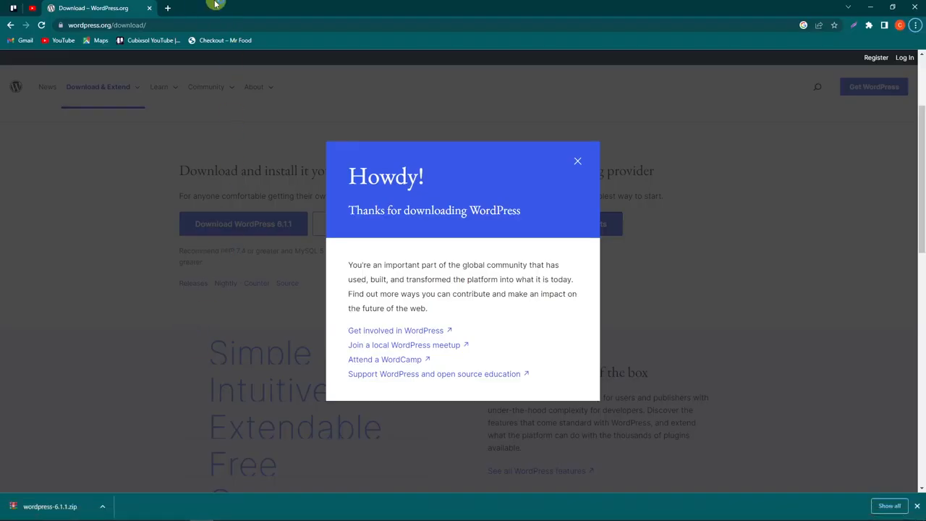
Step: Load localhost/cubixsol in a new tab, correcting the mistyped 'localhost/word' address
key("ctrl+t")
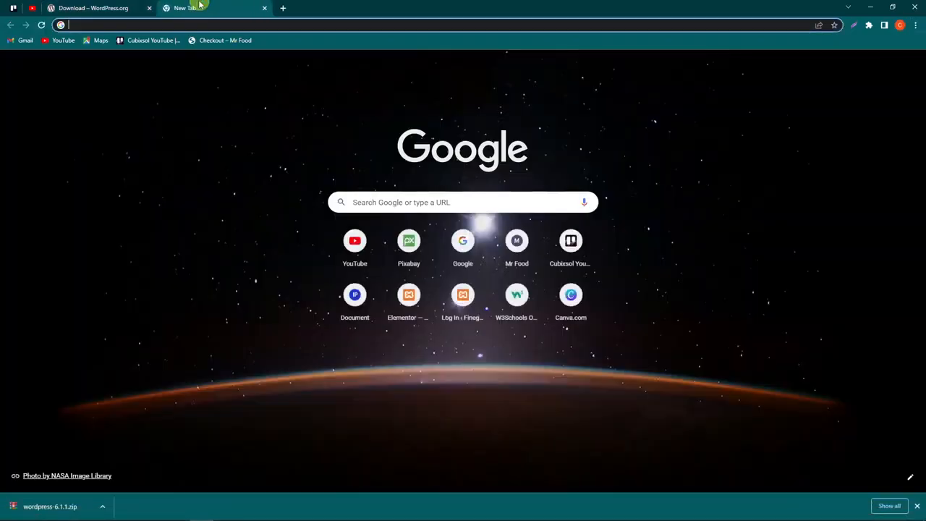
type("localhost/word")
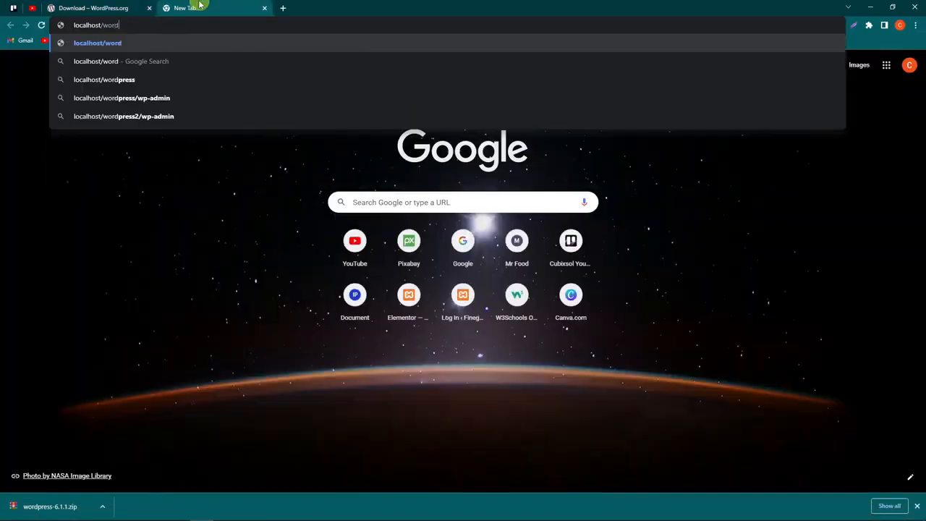
key("ctrl+shift+Left")
key("BackSpace")
type("cubixsol")
key("ctrl+shift+Left")
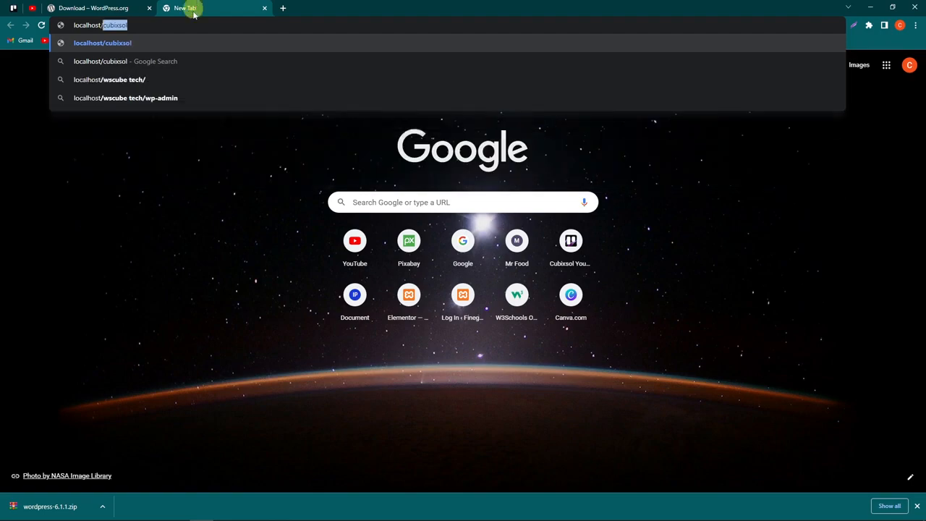
key("alt+Tab")
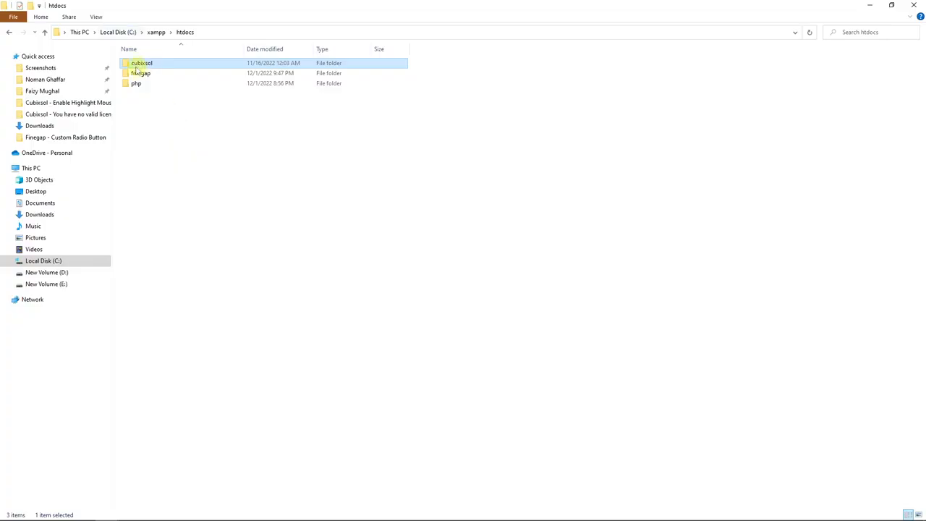
key("alt+Tab")
key("Return")
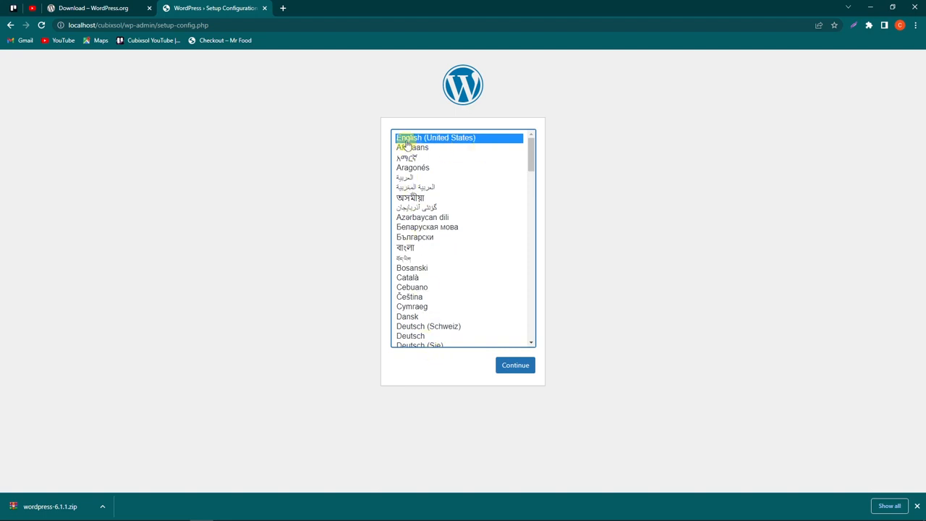
Step: Continue setup in English (United States) and proceed past the requirements notice with Let's go
left_click(523, 368)
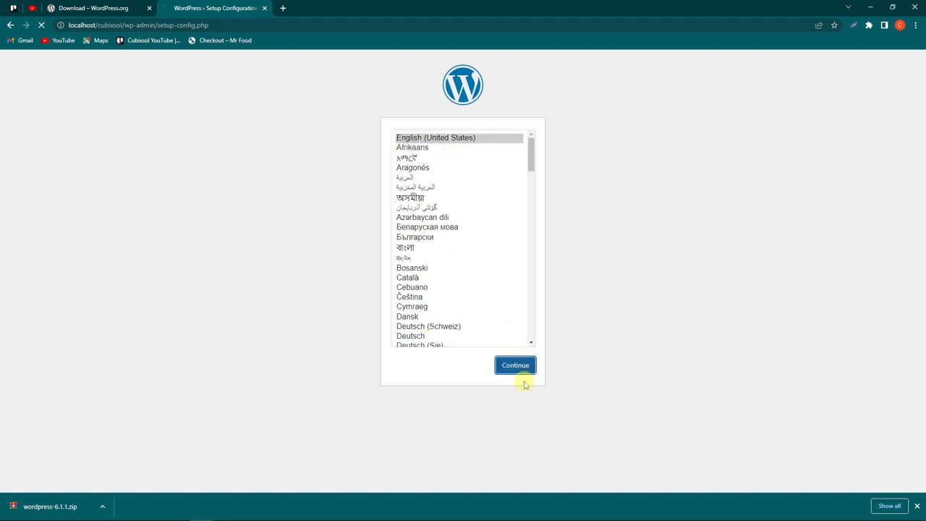
mouse_move(306, 157)
left_mouse_down()
mouse_move(367, 199)
mouse_move(305, 157)
left_mouse_up()
left_click(365, 178)
left_click(356, 191)
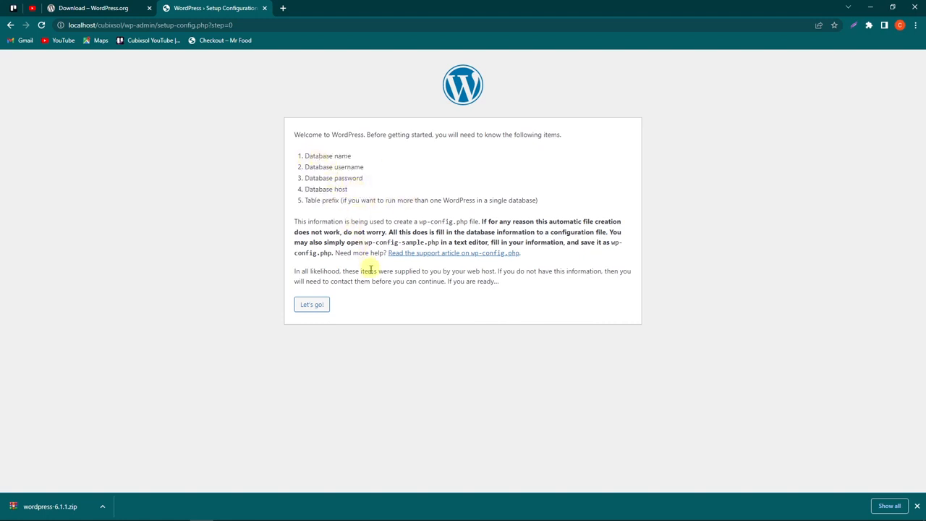
left_click(321, 306)
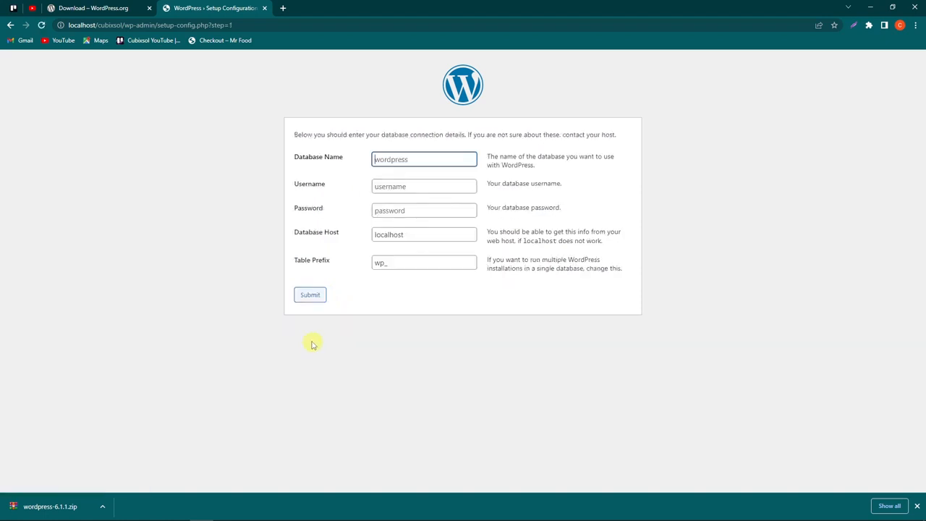
left_click_drag(295, 160, 351, 161)
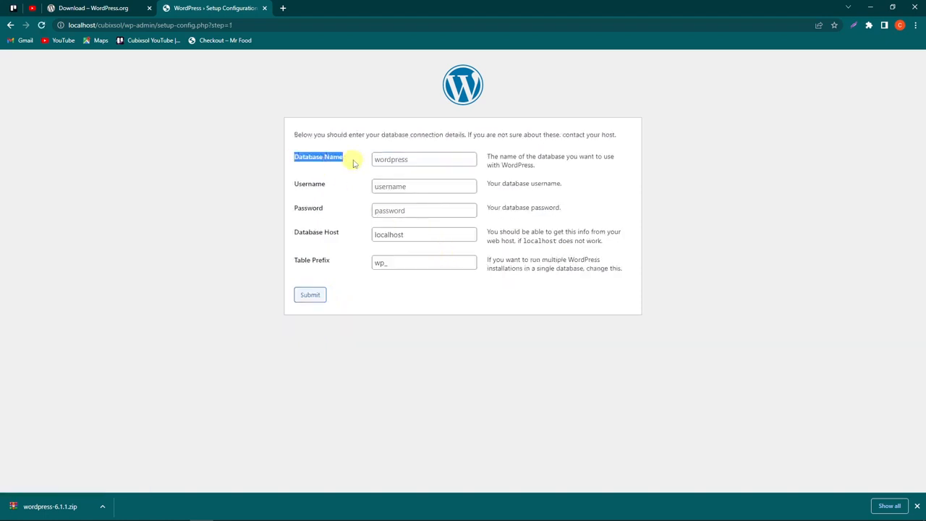
Step: Create a new database named cubixsol-wp at localhost/phpmyadmin
left_click(283, 9)
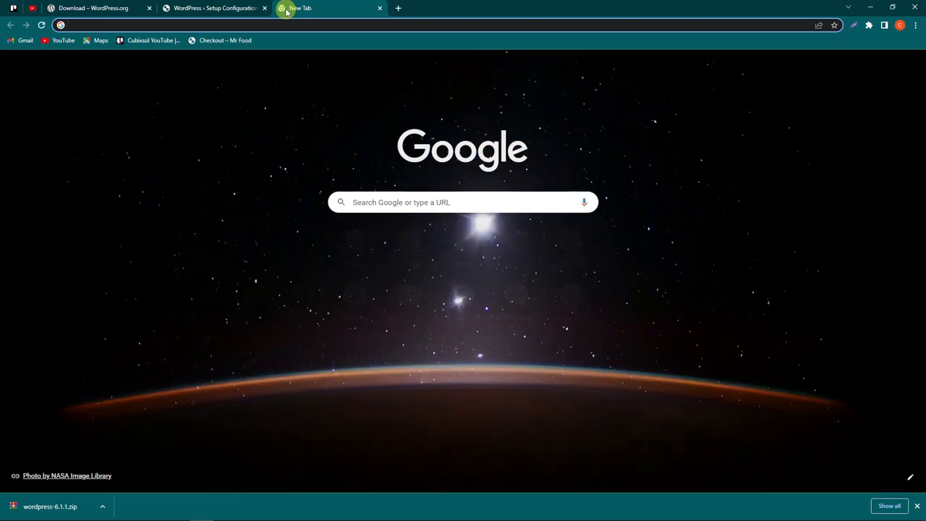
type("loca")
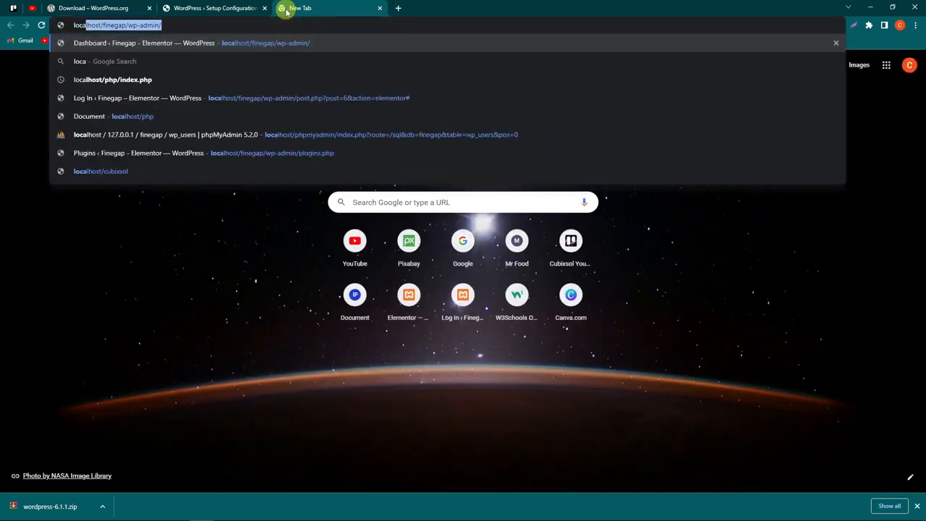
type("lhost/phpmyadmin")
key("Return")
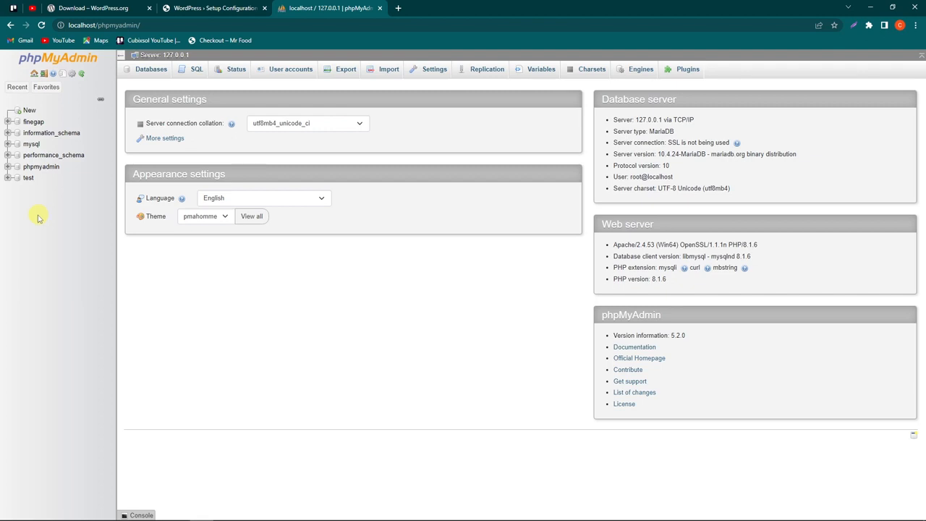
left_click(28, 111)
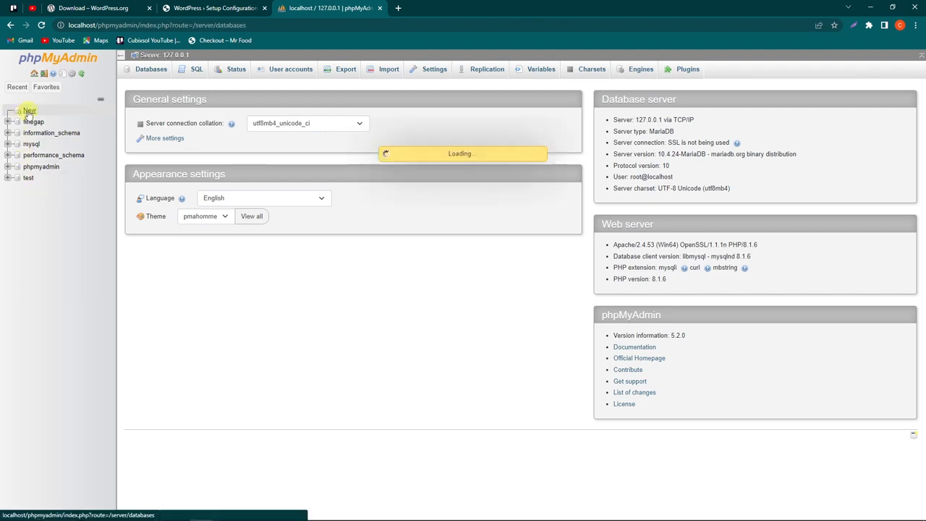
left_click(172, 151)
type("cubixsol-wp")
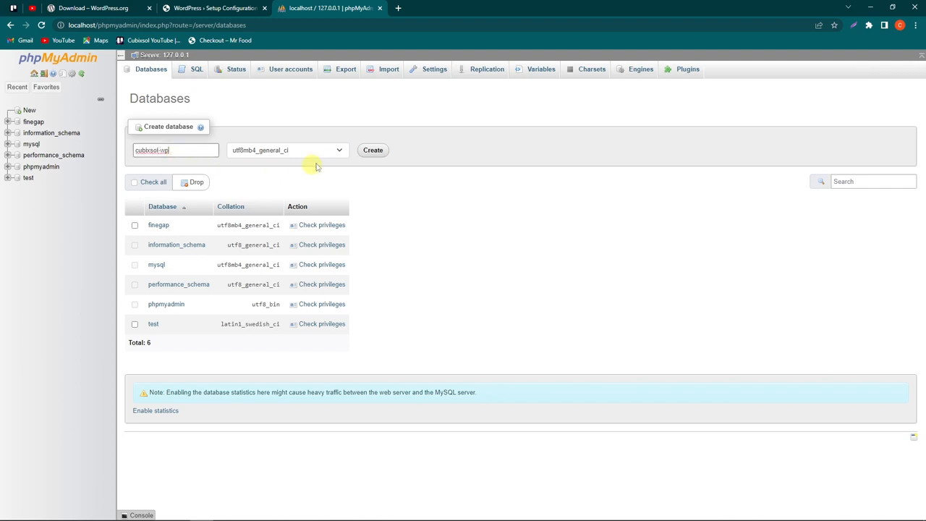
left_click(371, 152)
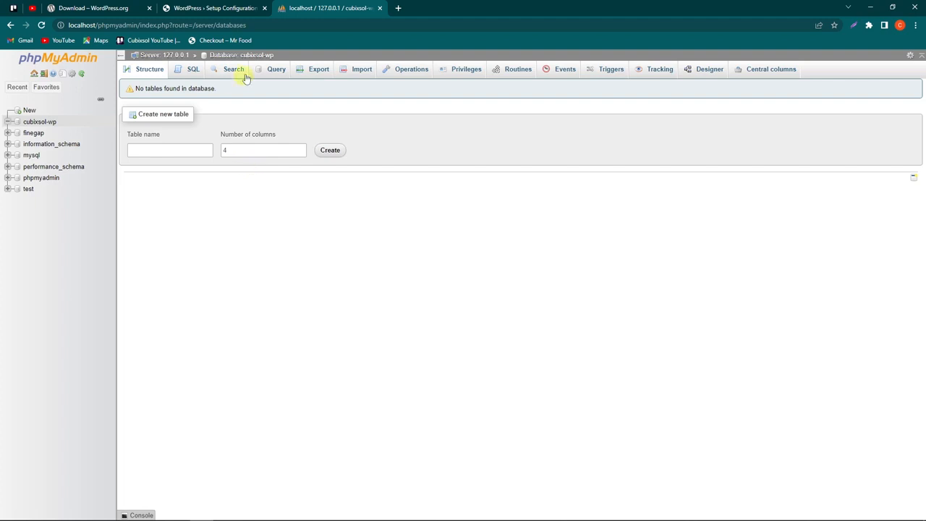
Step: Copy the cubixsol-wp name into the WordPress setup's Database Name field
left_click_drag(277, 55, 241, 58)
key("ctrl+c")
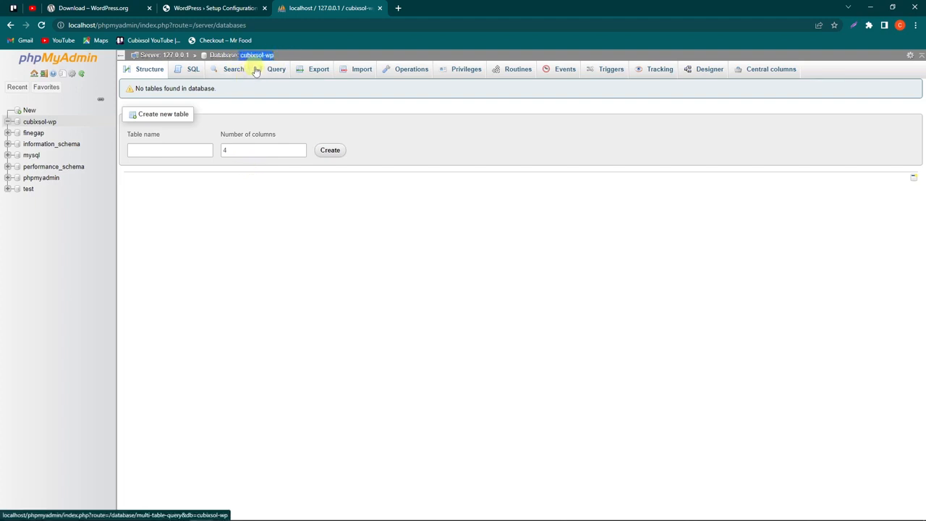
left_click(206, 11)
left_click(395, 161)
key("ctrl+v")
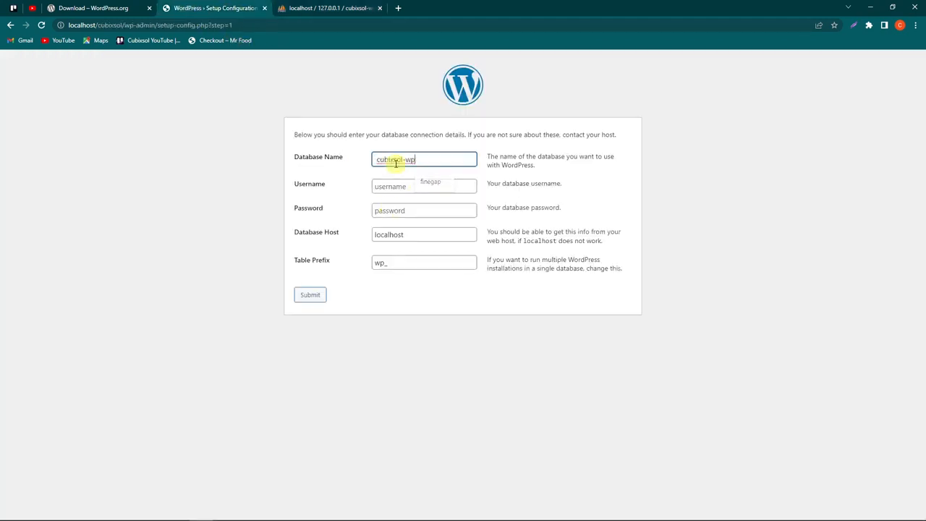
Step: Submit username root, an empty password and host localhost, then run the installation
left_click(427, 187)
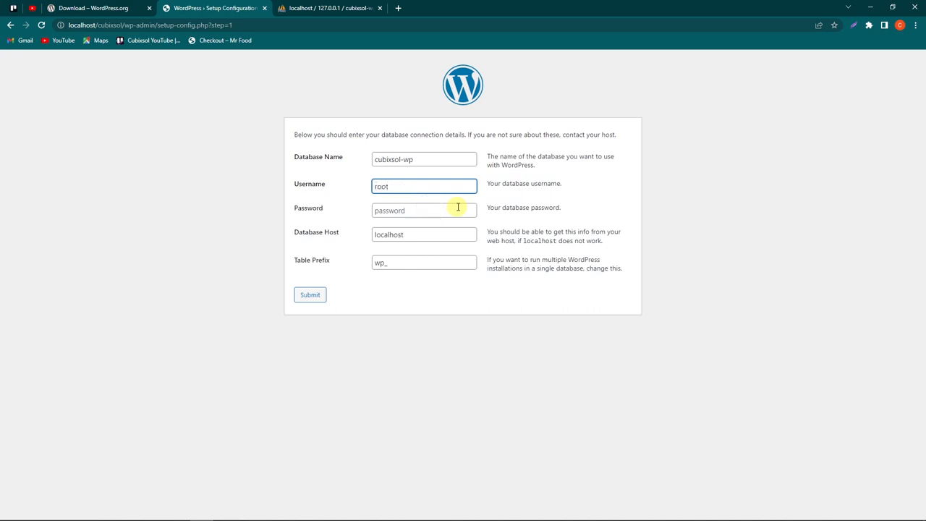
left_click(458, 208)
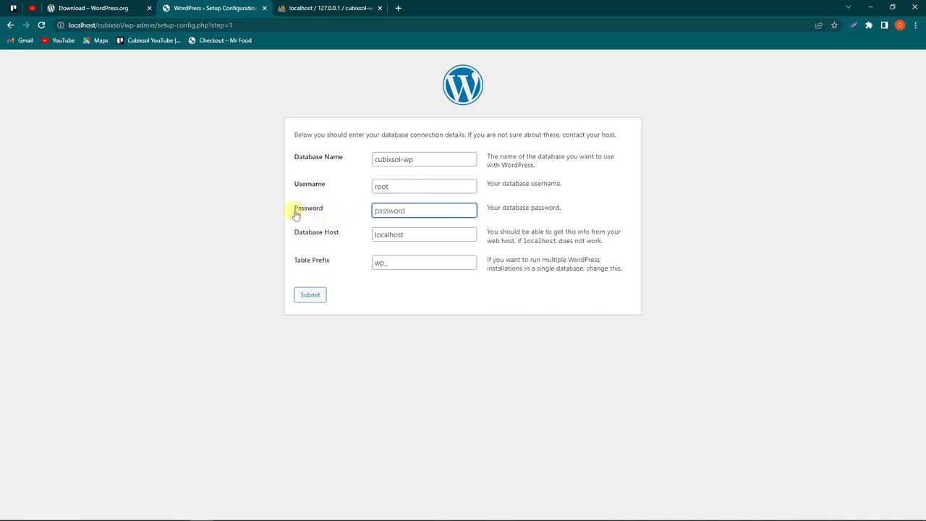
left_click_drag(293, 211, 343, 209)
left_click(345, 212)
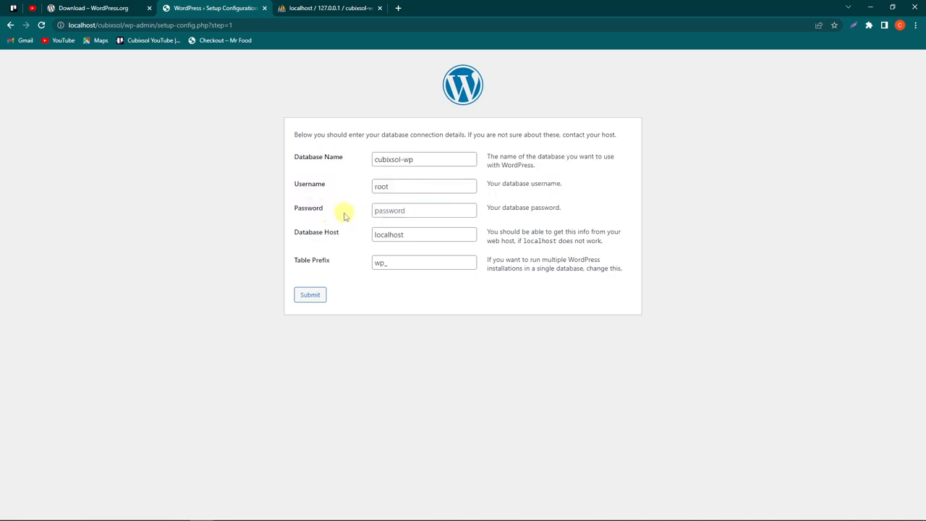
left_click_drag(348, 211, 293, 210)
left_click(353, 208)
left_click_drag(380, 236, 436, 226)
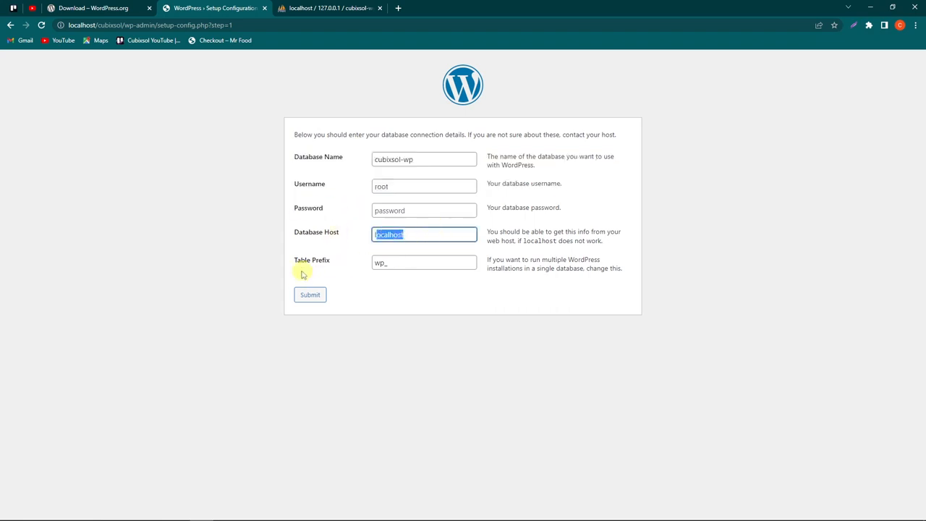
left_click(317, 297)
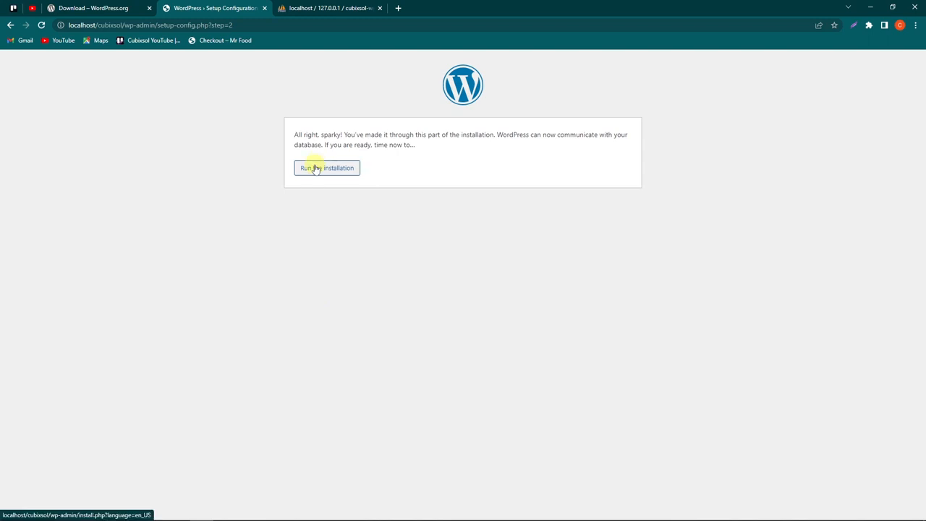
left_click(316, 169)
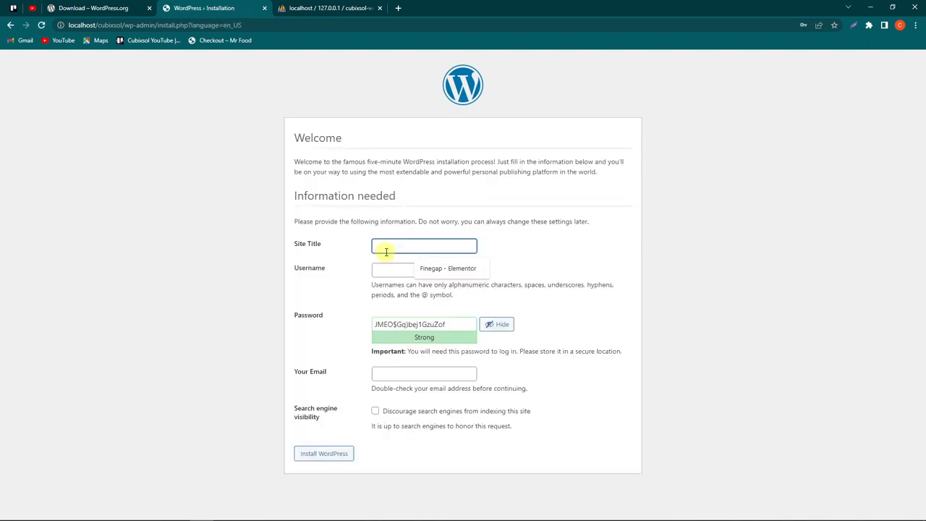
Step: Enter site title Cubixsol and username admin, with a short password confirmed as weak
type("Cubixsol")
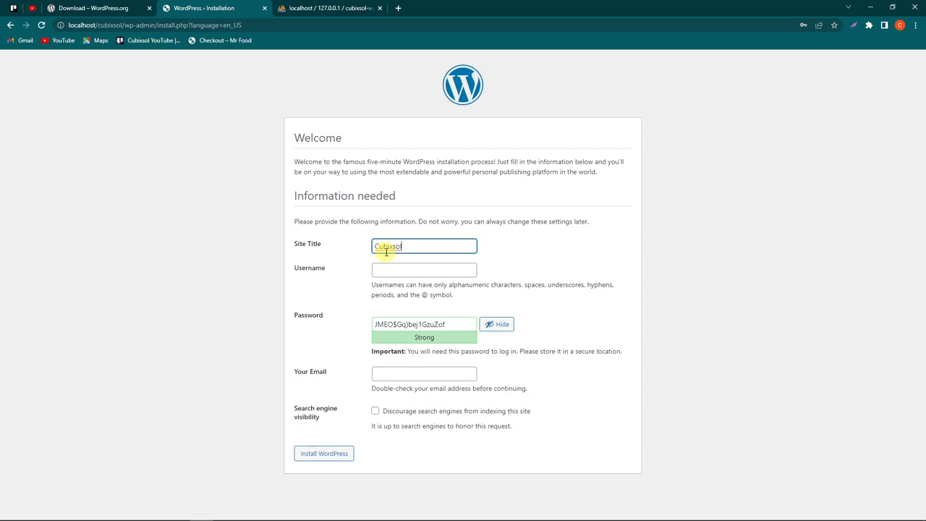
left_click(392, 272)
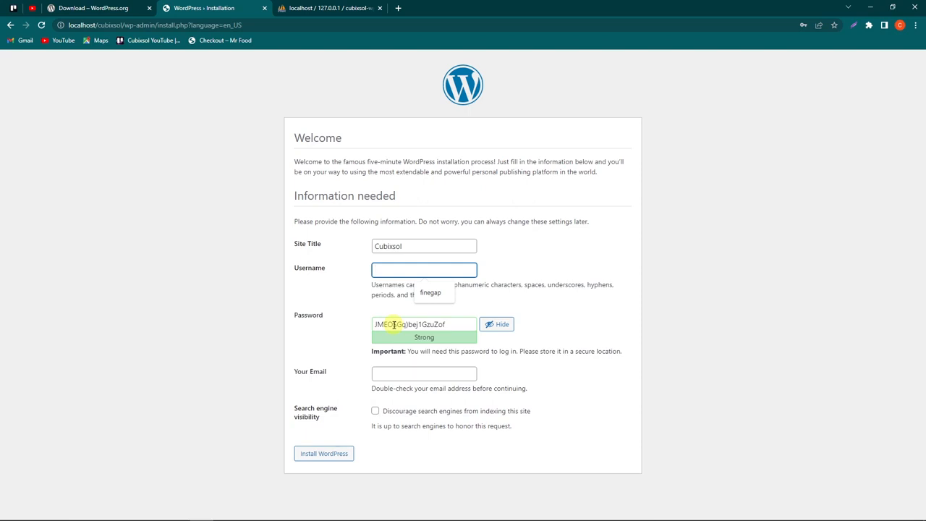
type("admin")
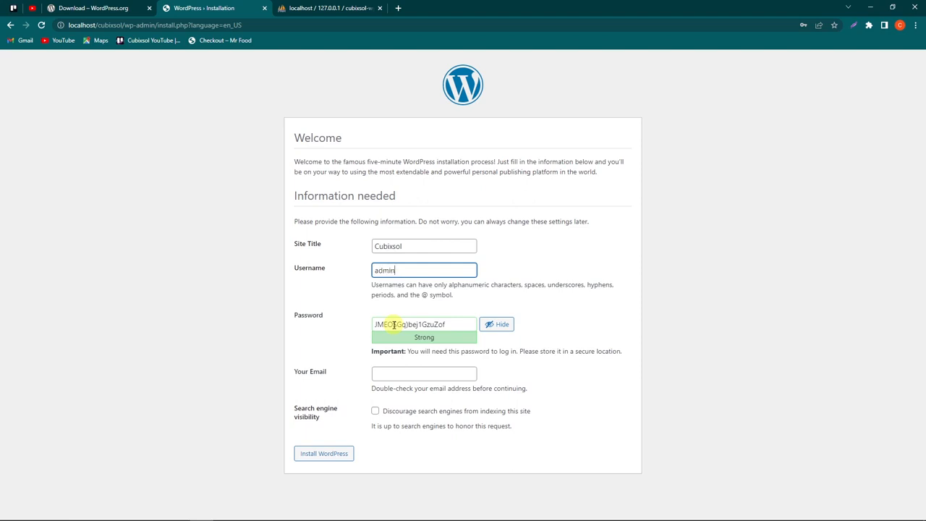
triple_click(395, 325)
type("12345")
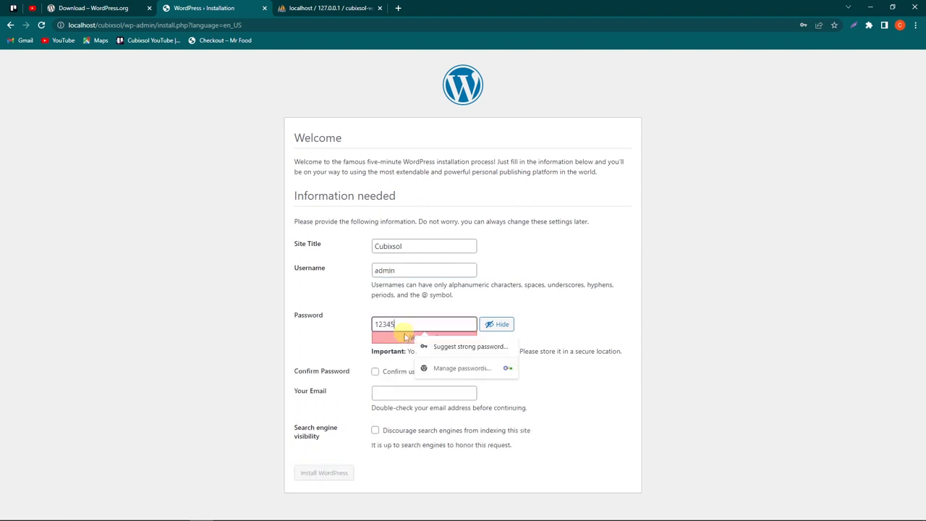
left_click(374, 371)
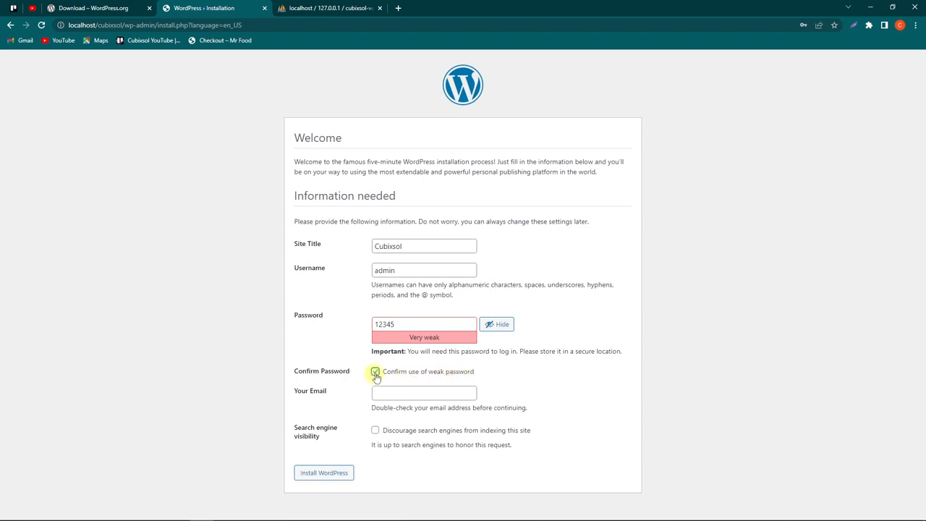
Step: Fill in the admin e-mail, discourage search engine indexing, and install WordPress
left_click(384, 394)
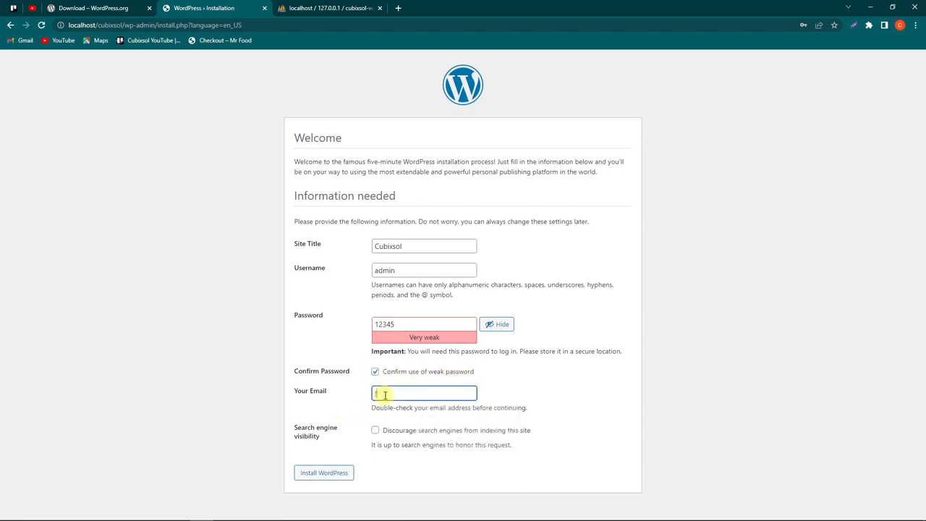
key("ctrl+v")
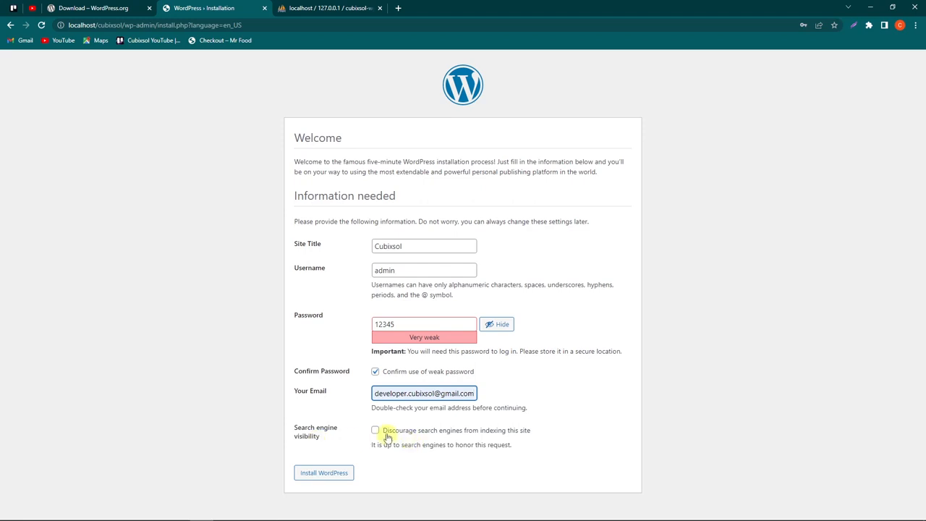
left_click(375, 432)
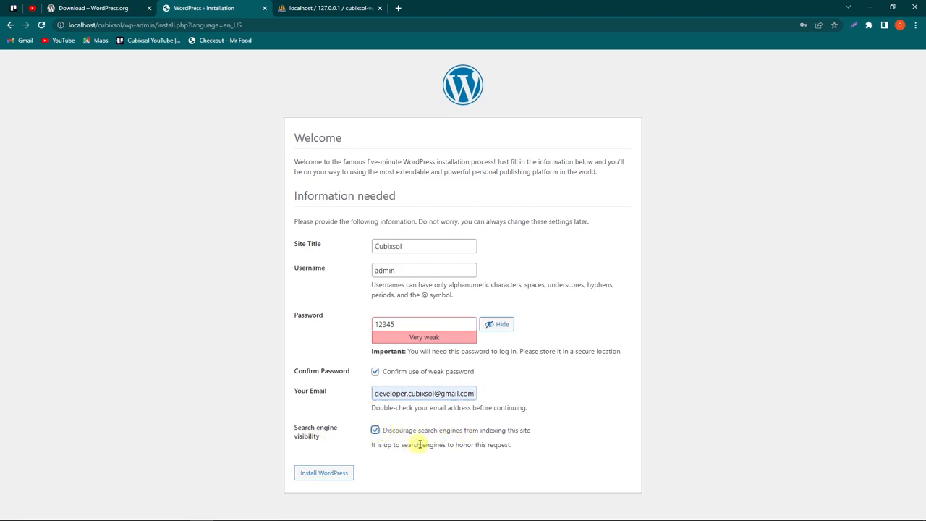
left_click_drag(528, 443, 393, 431)
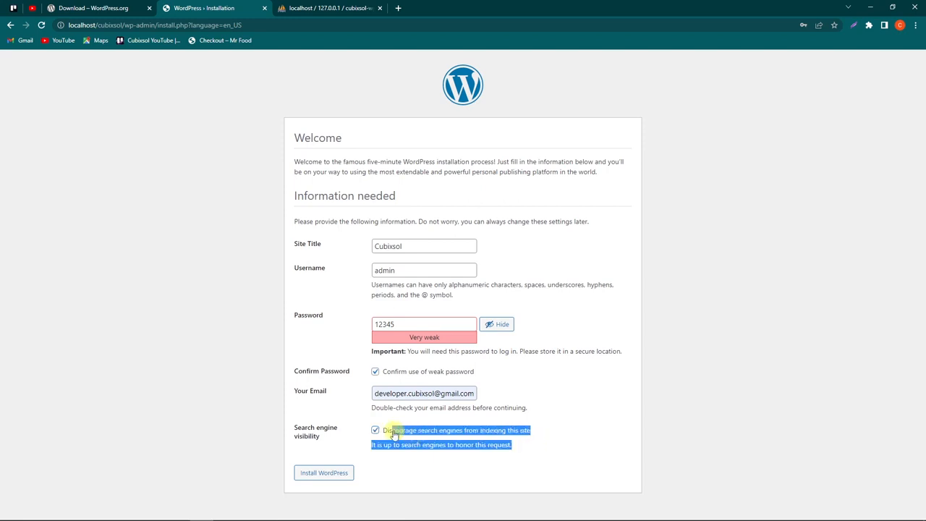
left_click(307, 474)
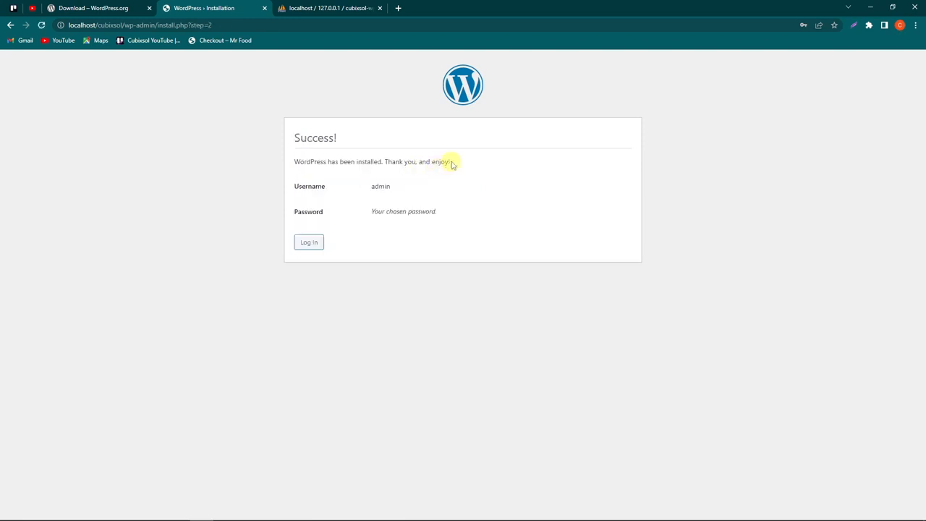
Step: Go from the Success page to the login page and sign in as admin with the site password
left_click_drag(451, 161, 287, 177)
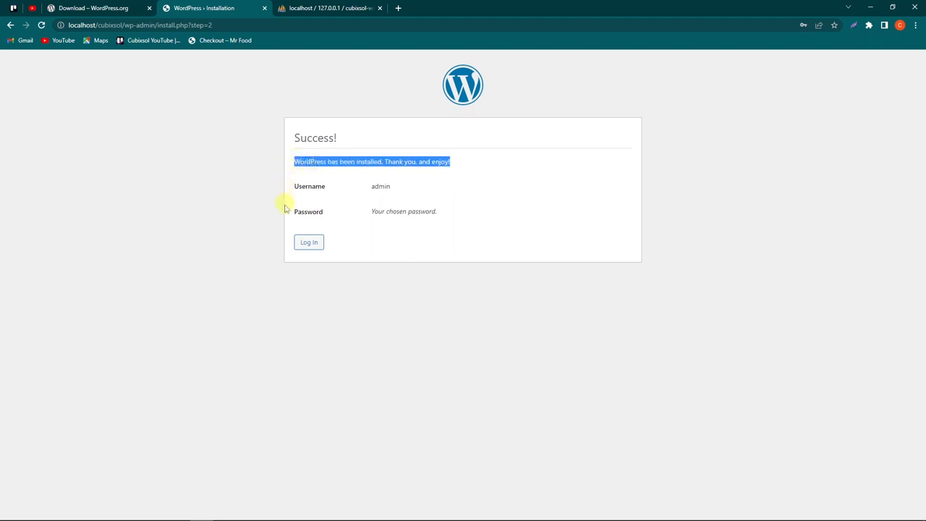
left_click(308, 242)
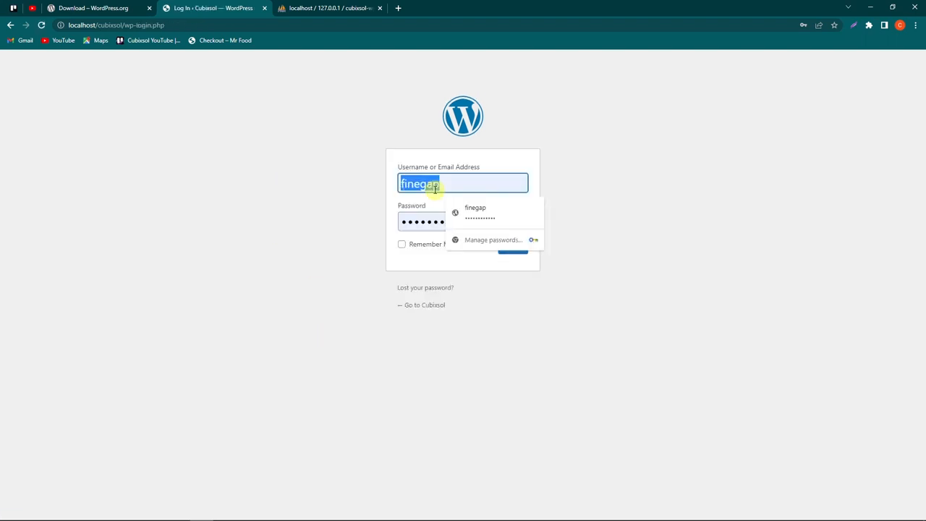
left_click(434, 188)
double_click(430, 219)
type("admin")
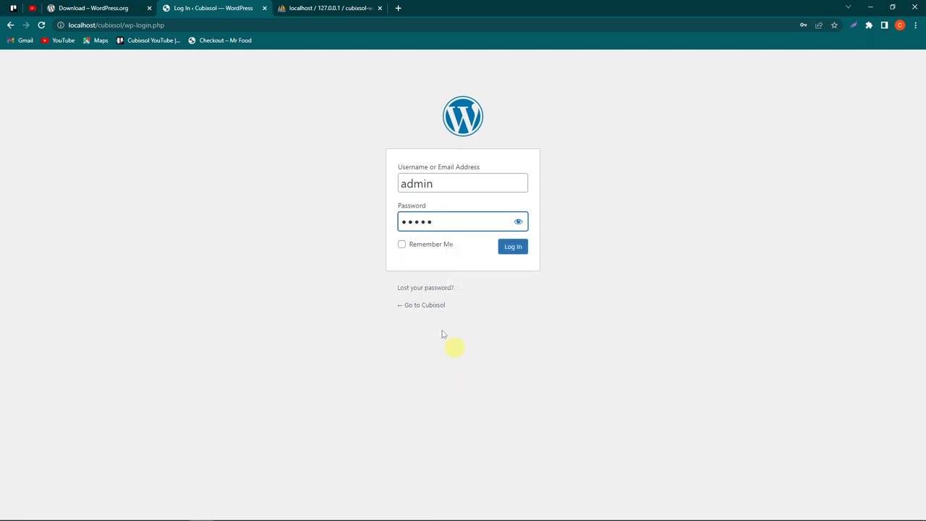
left_click(518, 248)
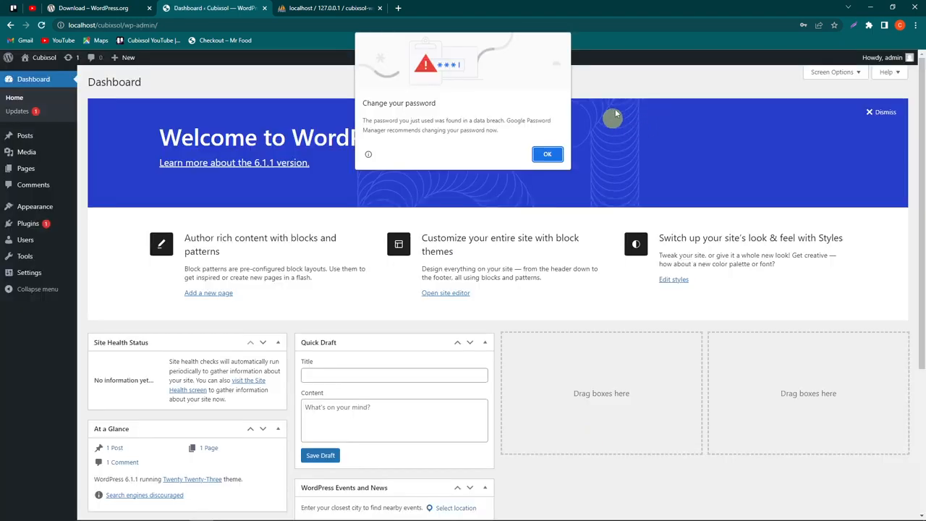